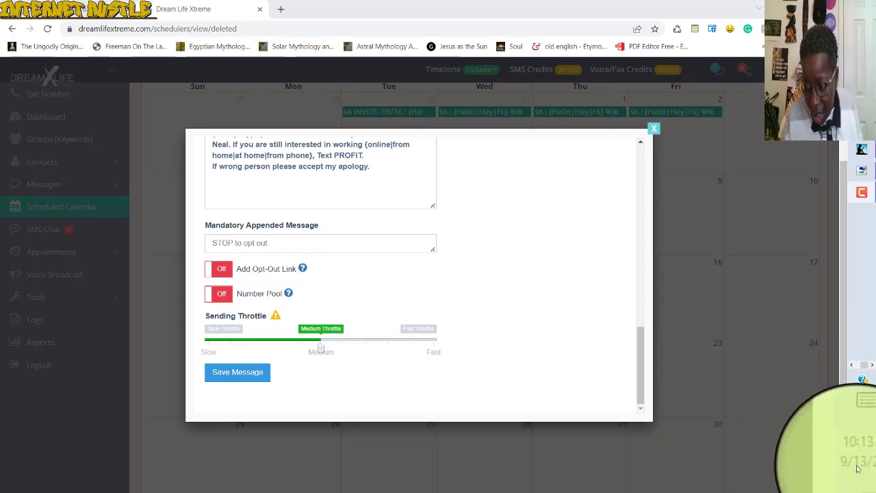
Switch from Gmail to the Dream Life Xtreme scheduler and review the open message's sender, INVITE - 09/14 group, preview and delivery time
mouse_move(858, 469)
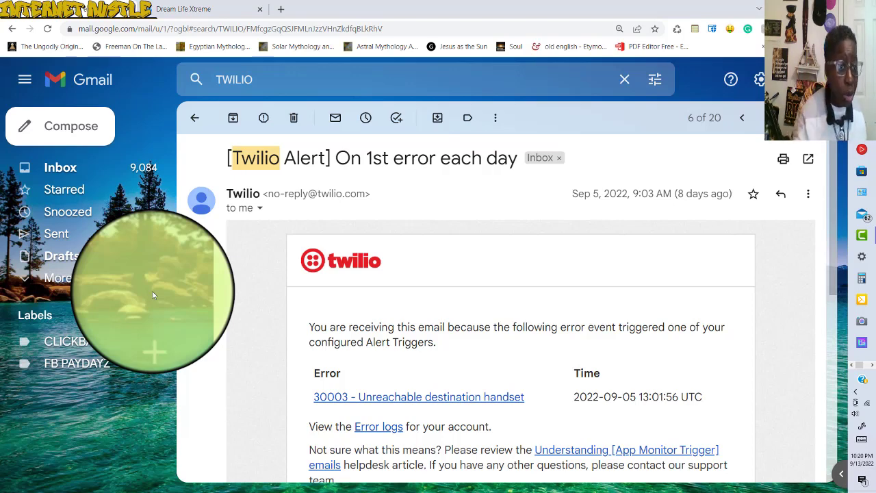
click(194, 8)
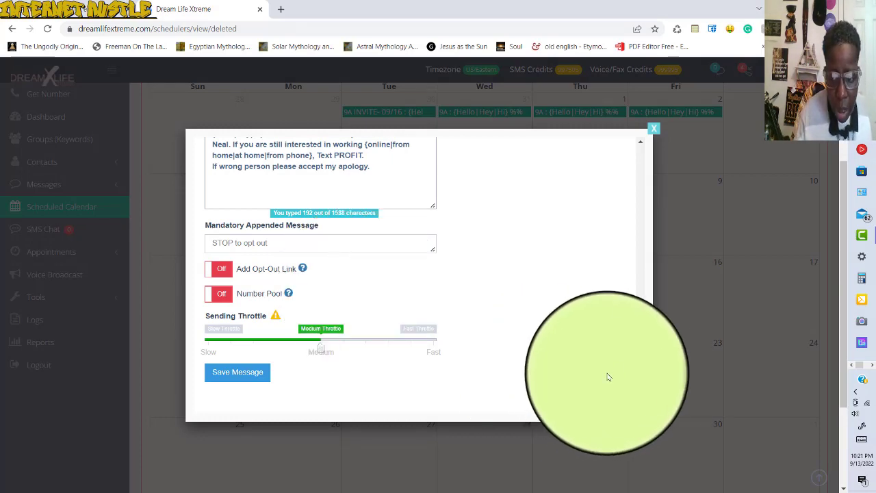
click(641, 363)
drag(641, 363, 651, 217)
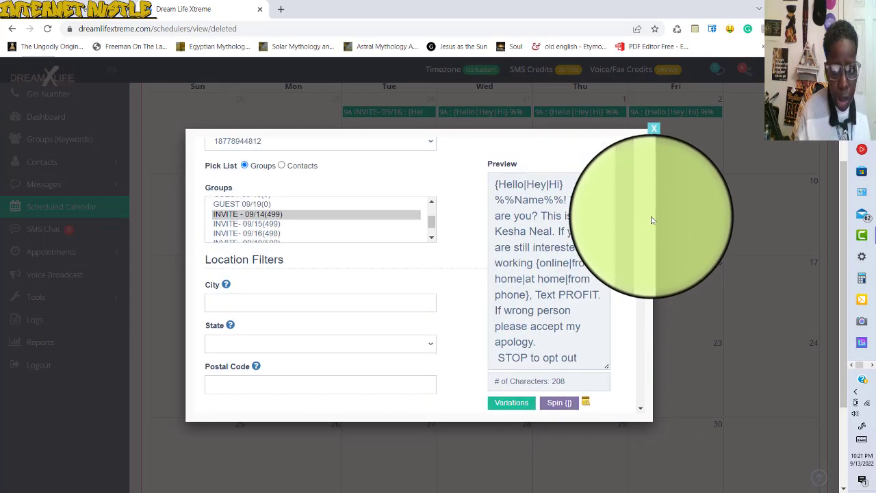
drag(640, 203, 647, 161)
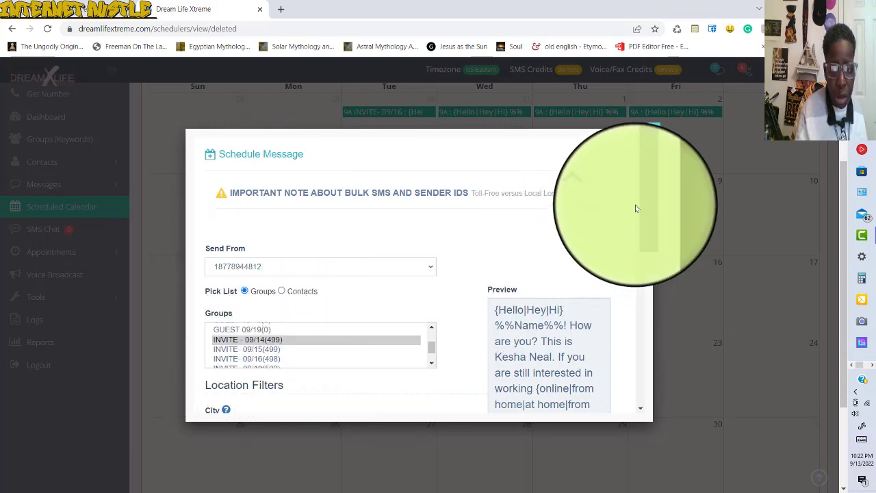
drag(637, 211, 639, 229)
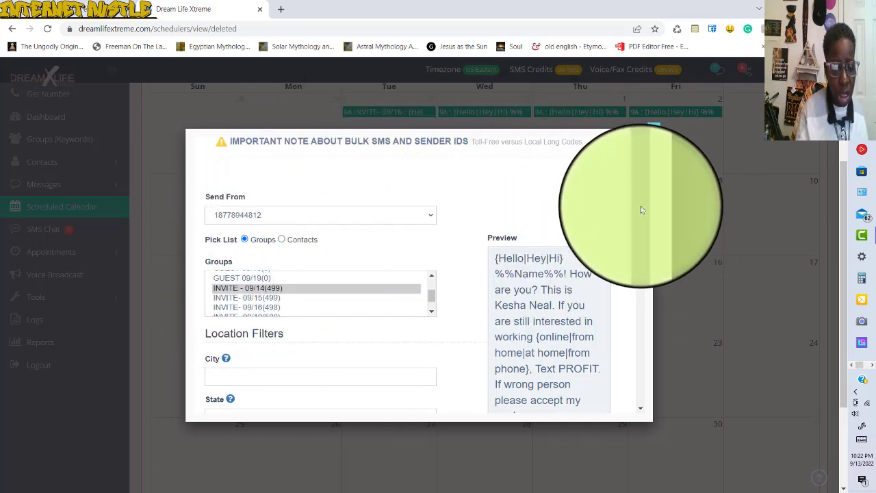
scroll(641, 206, down, 5)
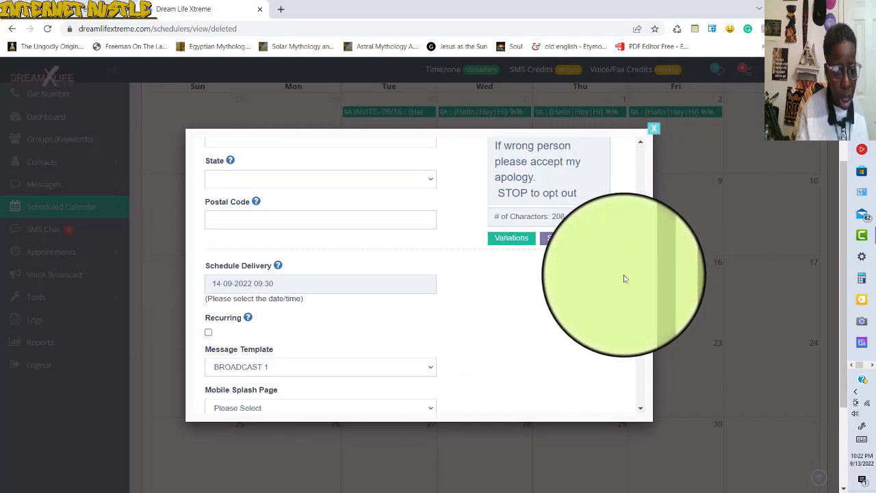
Select BROADCAST 1 as the message template for the scheduled message
scroll(624, 279, down, 3)
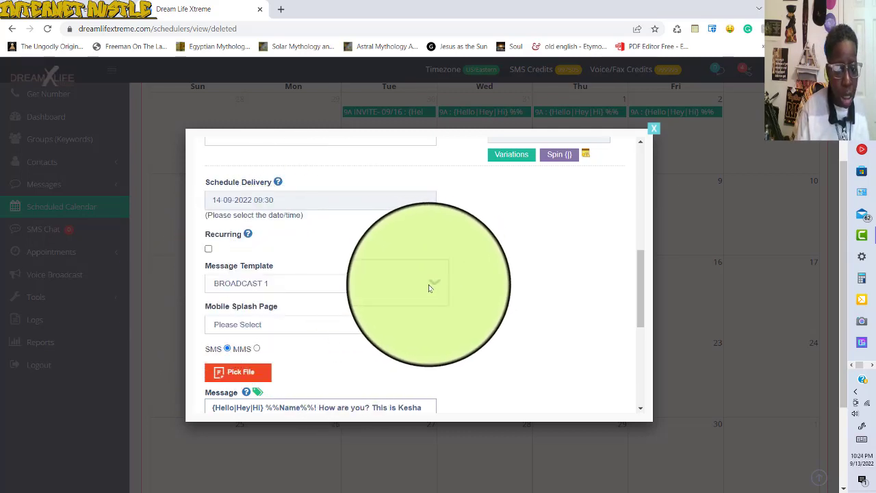
click(431, 286)
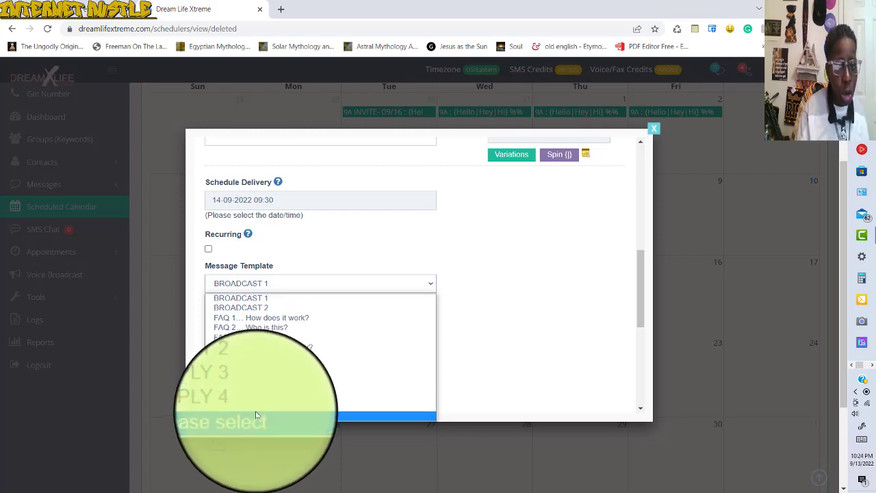
click(257, 299)
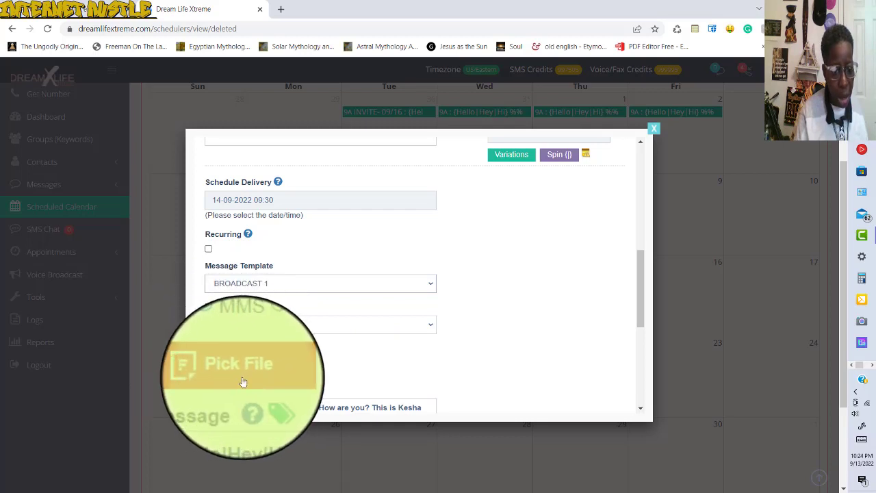
Turn on Number Pool for the scheduled message and enable its Sticky Sender option
scroll(640, 302, down, 3)
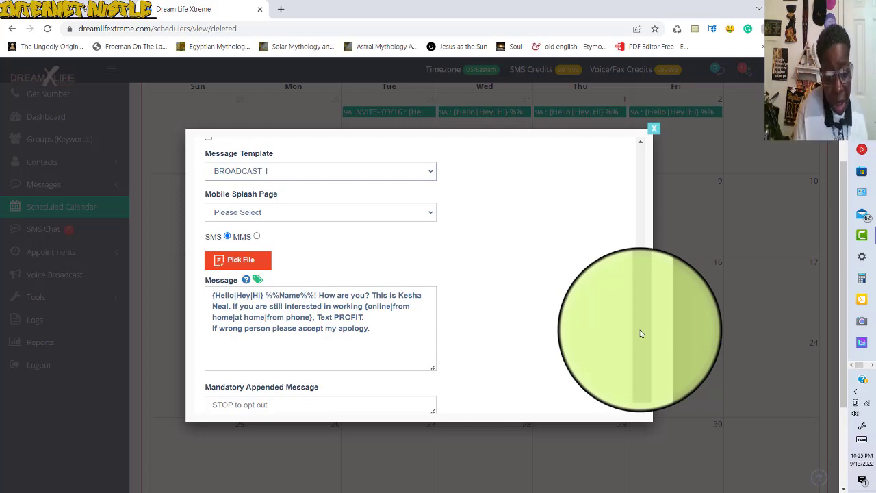
drag(642, 334, 637, 390)
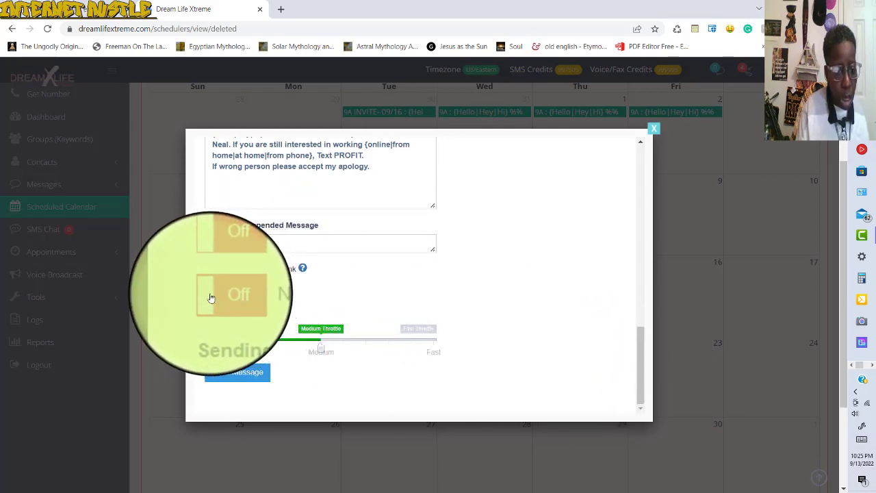
click(212, 297)
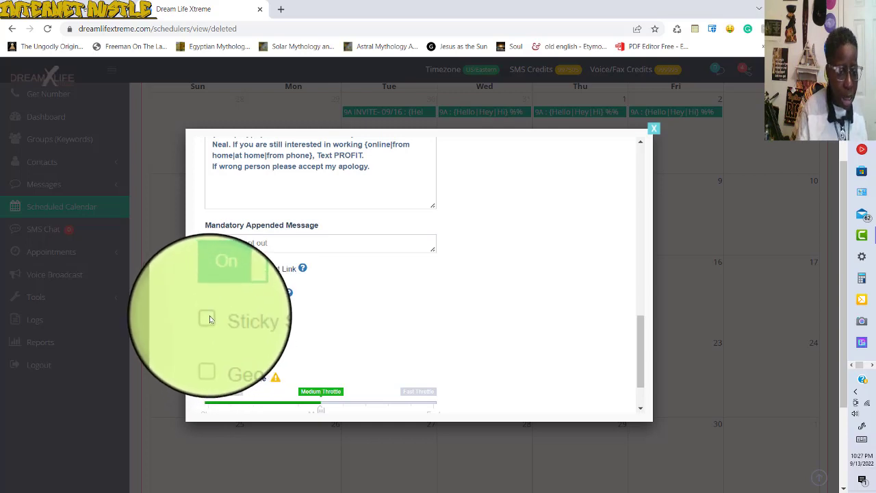
click(210, 320)
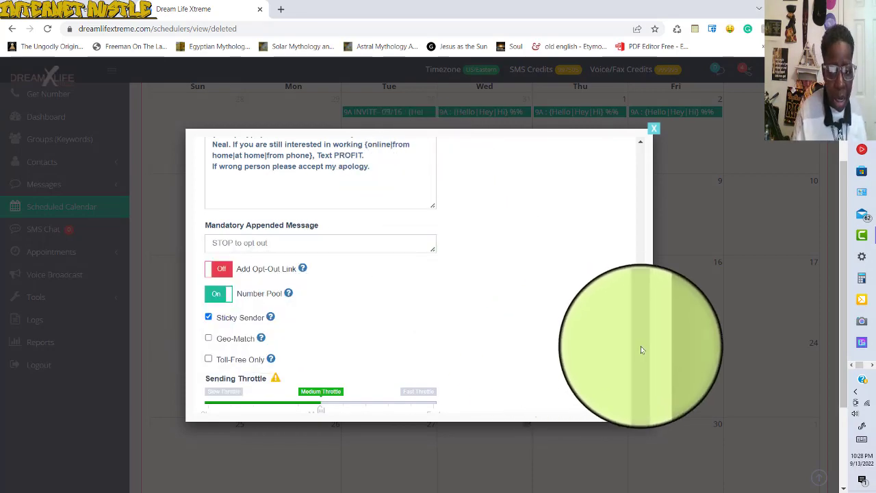
Enable the Toll-Free Only option for the message's number pool
drag(642, 349, 637, 166)
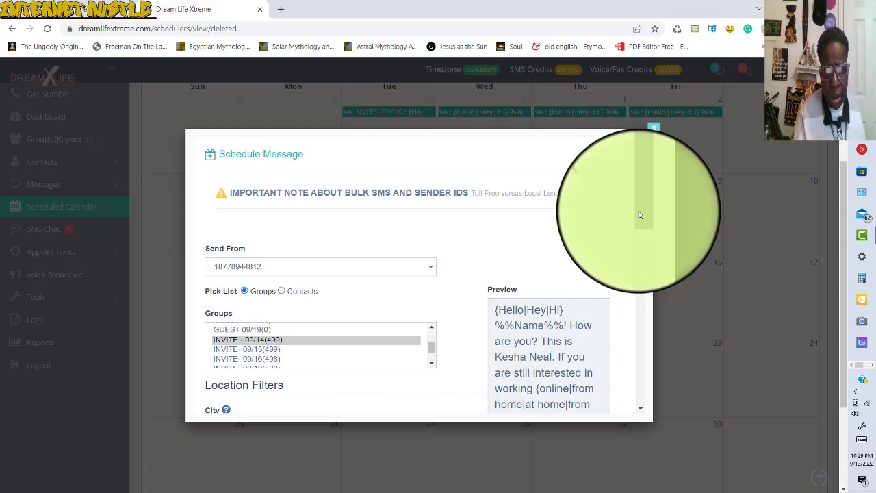
mouse_move(639, 212)
mouse_down()
mouse_move(626, 338)
mouse_move(628, 201)
mouse_up()
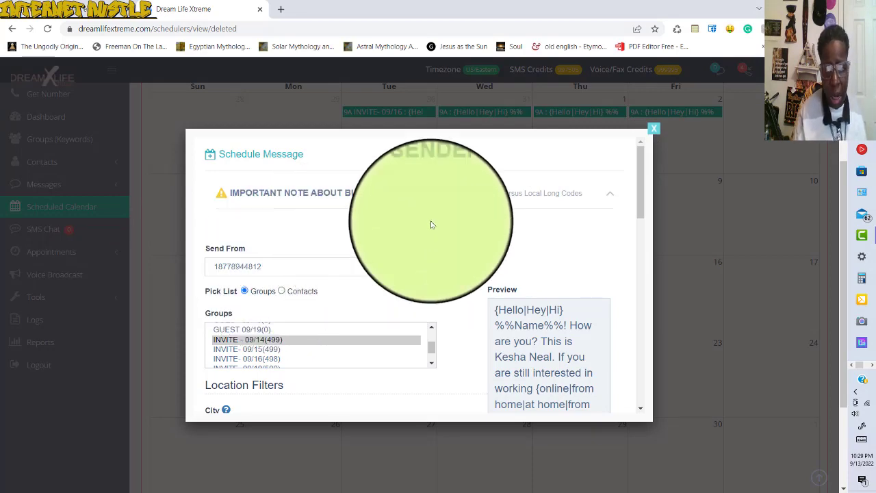
drag(640, 204, 627, 373)
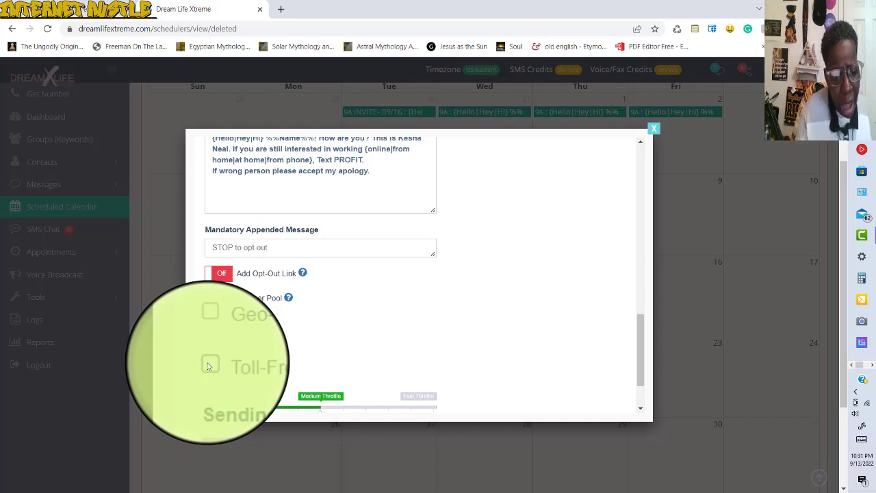
click(209, 364)
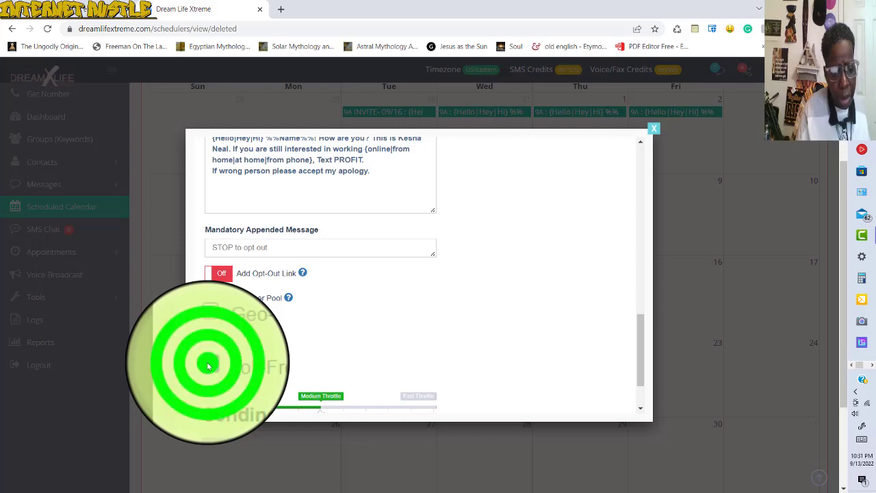
scroll(639, 340, down, 2)
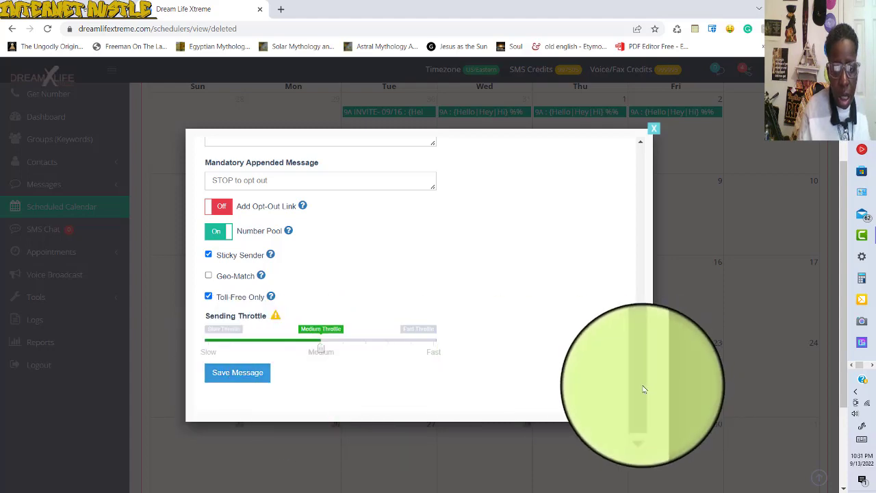
Spin the message preview several times to examine the different greeting and work-phrase variations
drag(644, 379, 630, 232)
scroll(616, 237, down, 1)
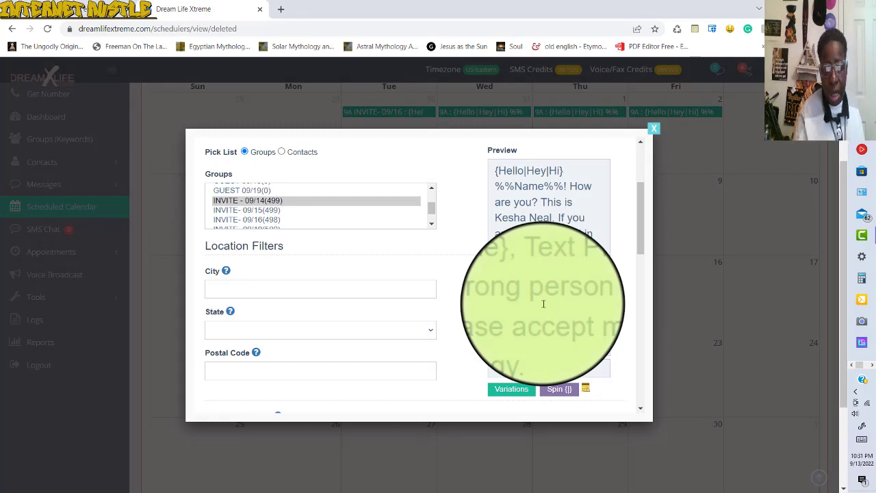
click(562, 396)
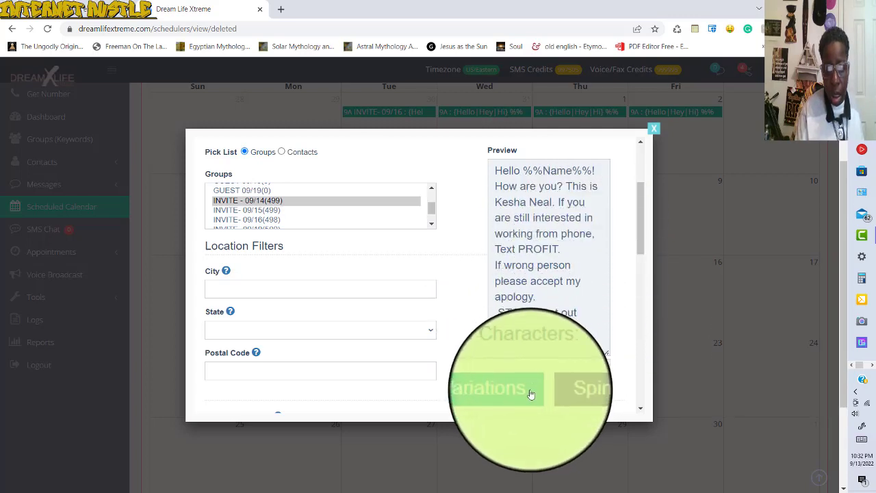
click(555, 393)
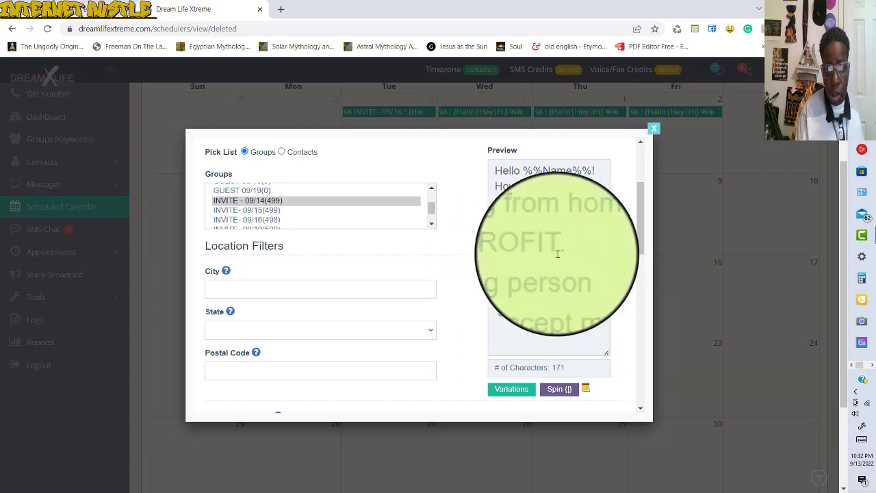
click(563, 394)
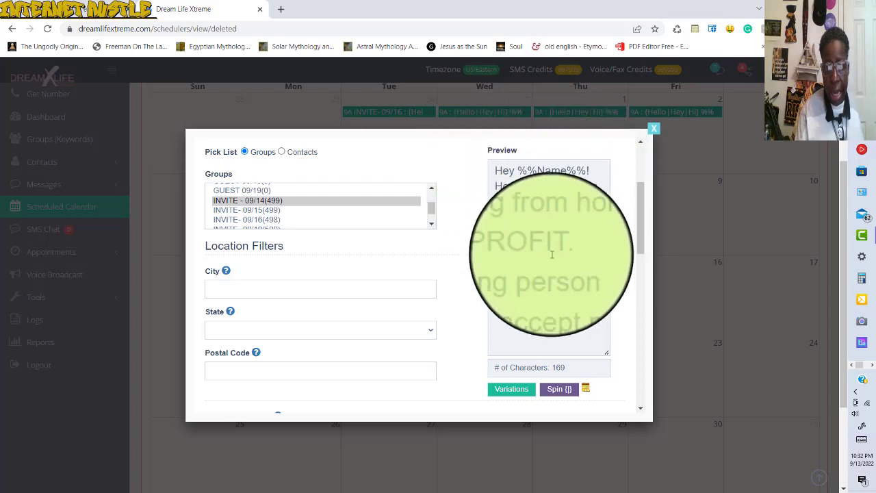
click(560, 391)
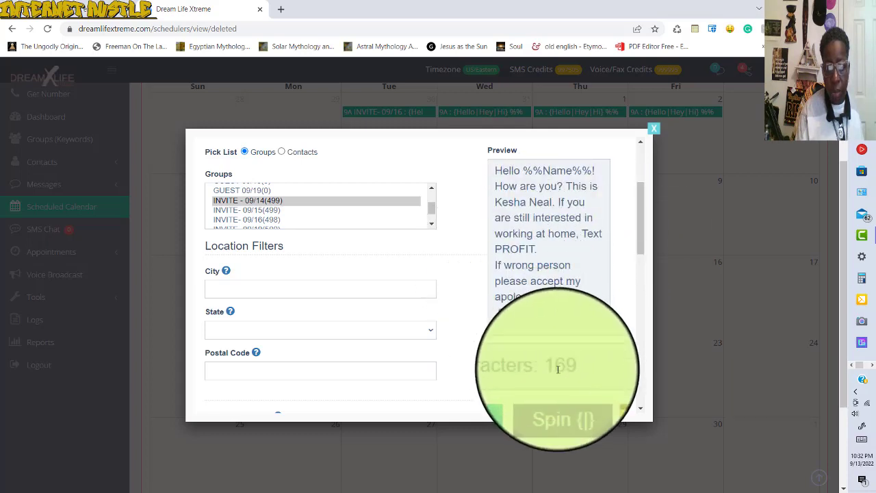
click(559, 395)
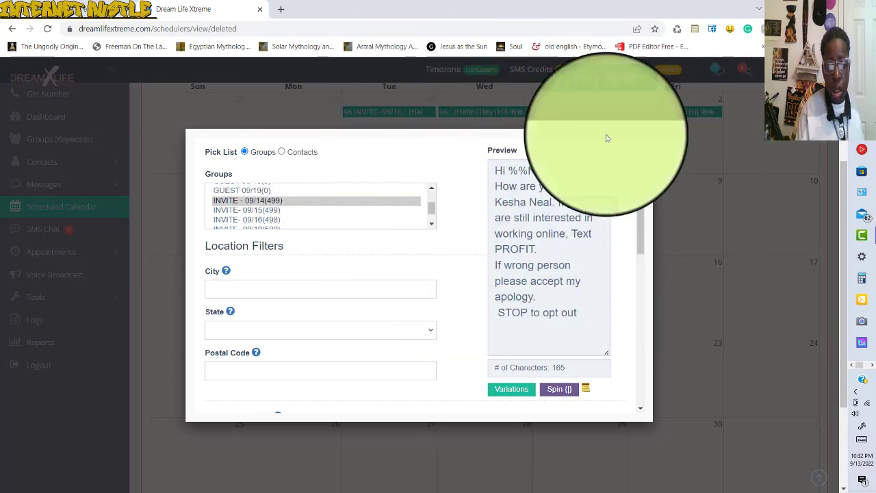
Disable Toll-Free Only in the number pool options and save the scheduled message
click(641, 209)
drag(640, 209, 639, 292)
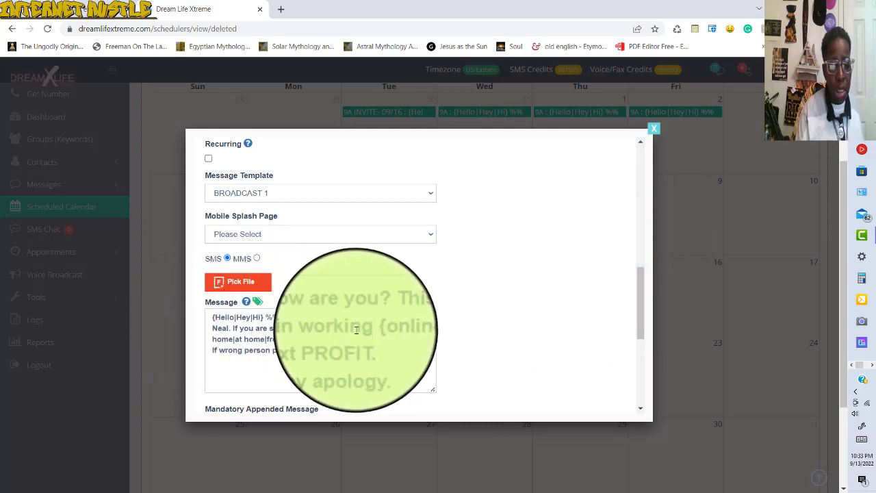
drag(639, 292, 636, 322)
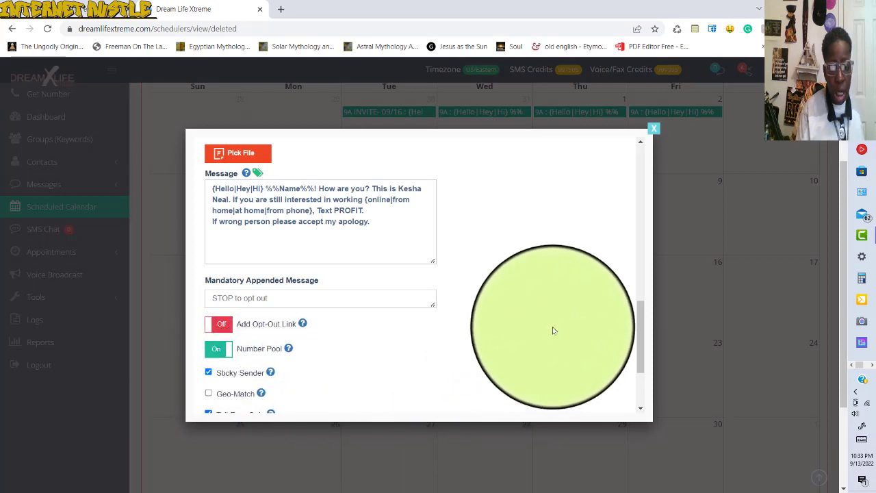
drag(636, 309, 635, 346)
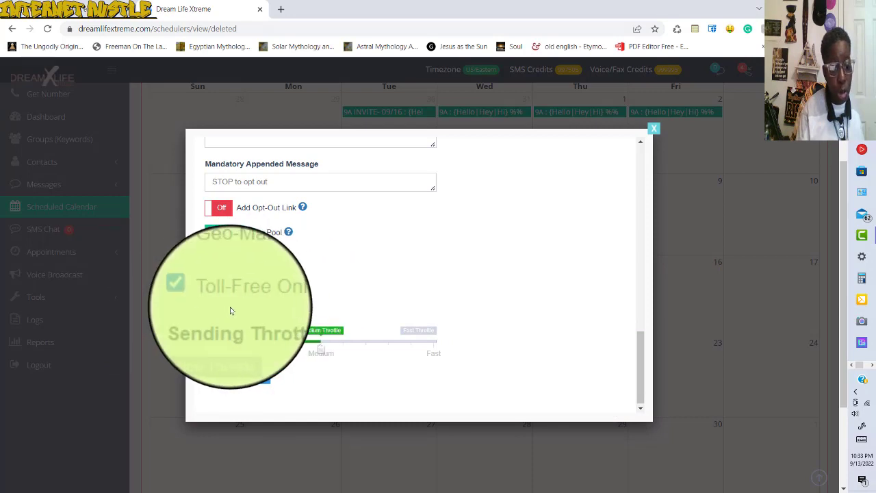
click(209, 302)
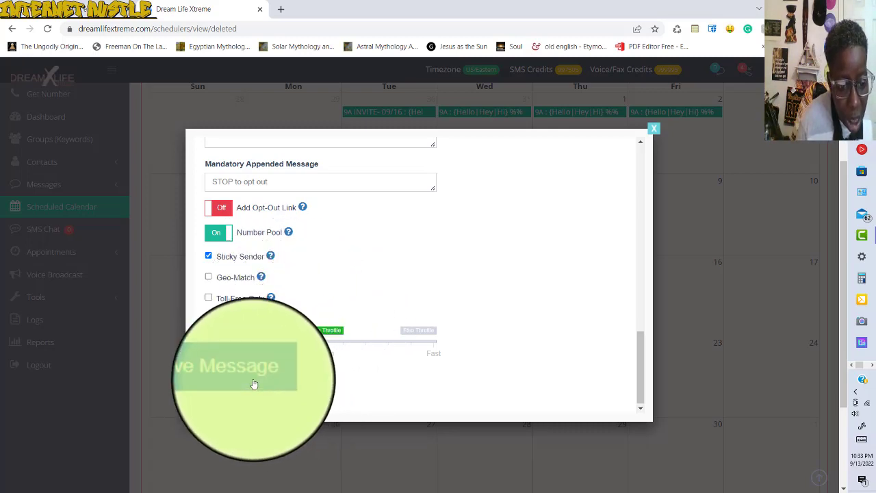
click(254, 384)
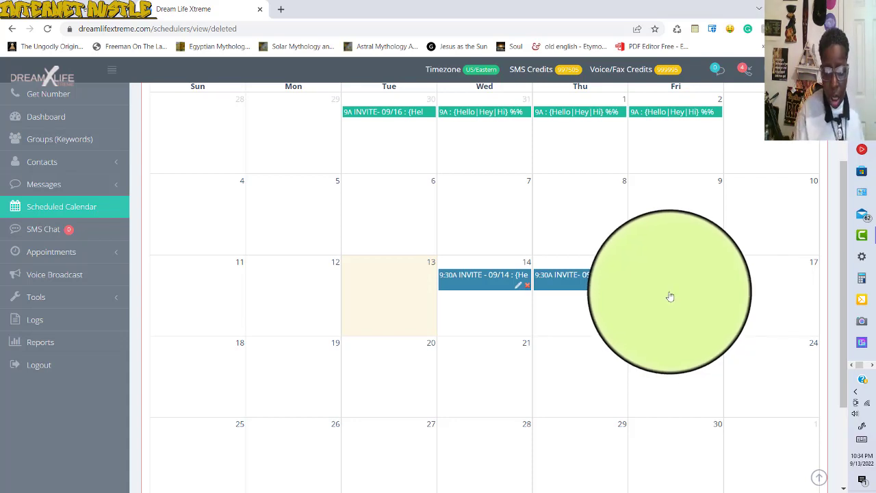
Start a new scheduled message on September 16 and bring the INVITE groups into view in its group list
click(671, 296)
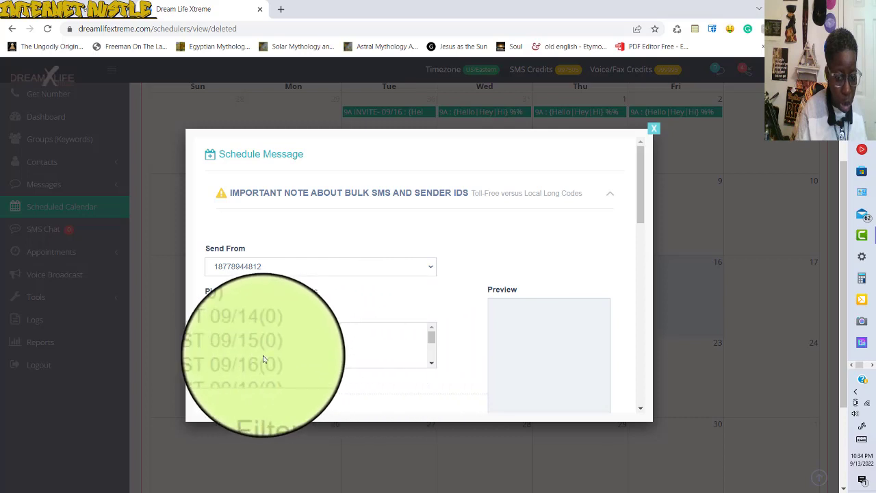
drag(434, 340, 431, 348)
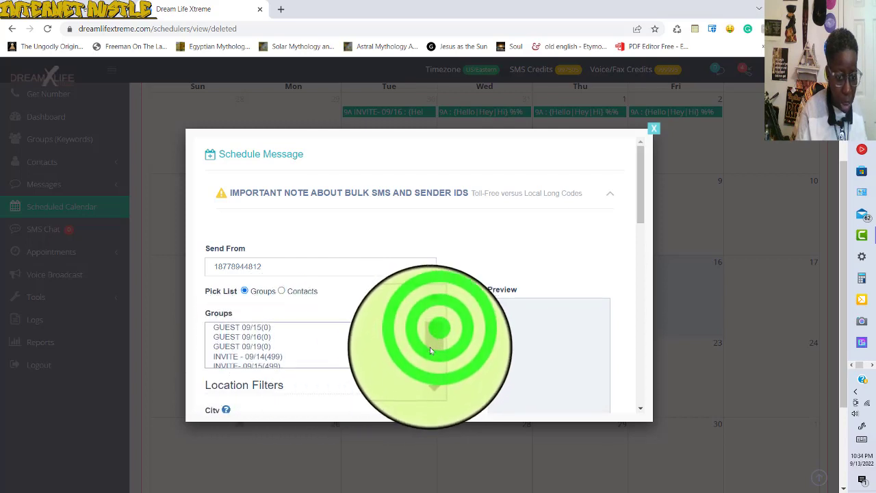
click(428, 357)
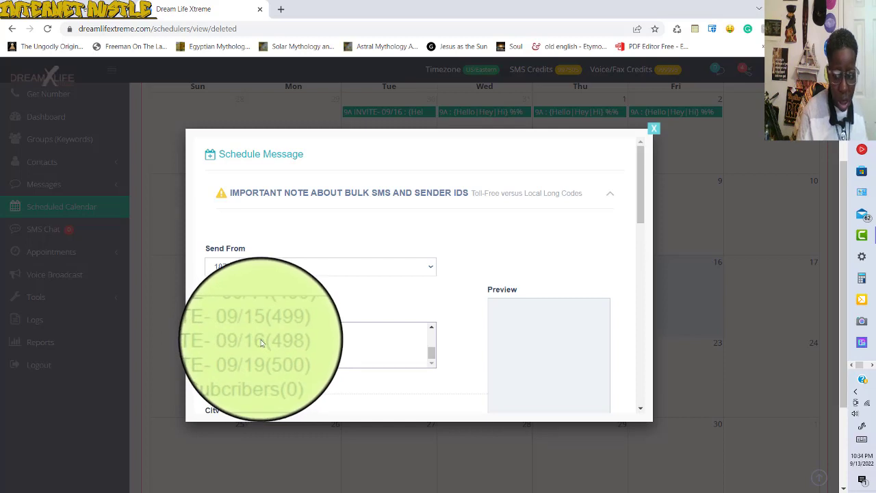
Open the system calendar to check the September 2022 dates for the next message
click(868, 464)
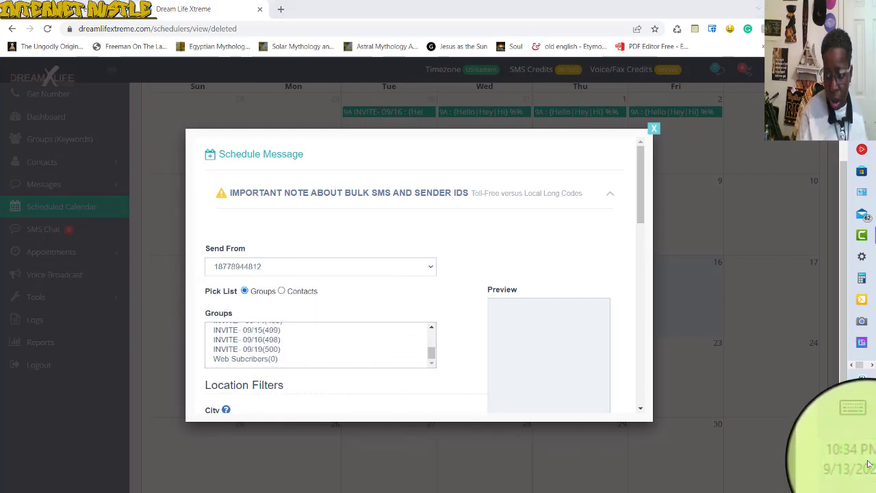
click(868, 464)
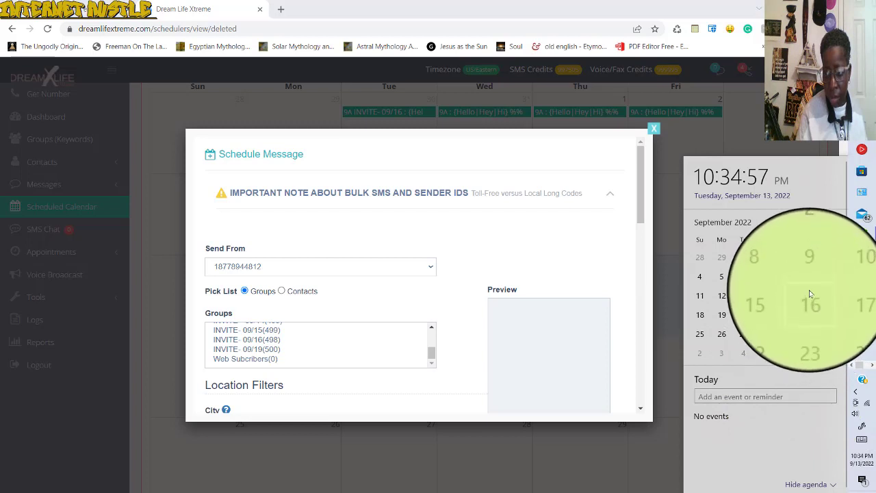
click(873, 426)
click(874, 418)
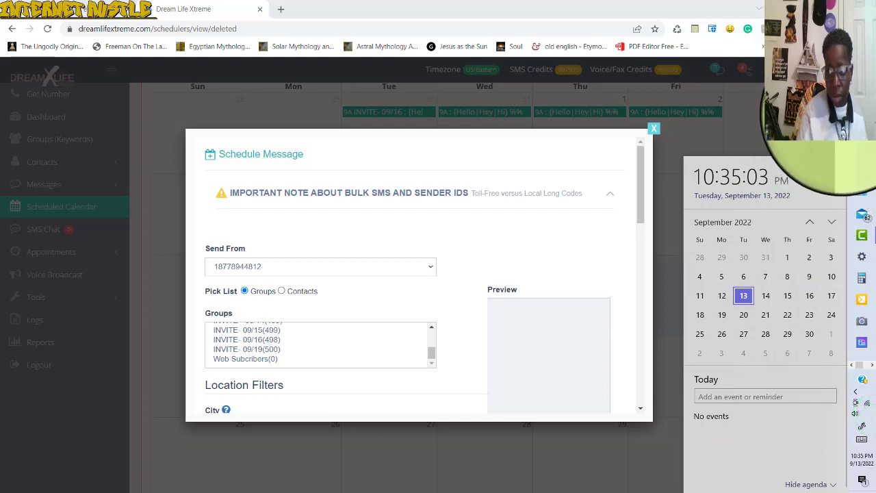
Finish checking the dates in the system calendar, close it, and select the INVITE- 09/16 group as recipients
click(832, 158)
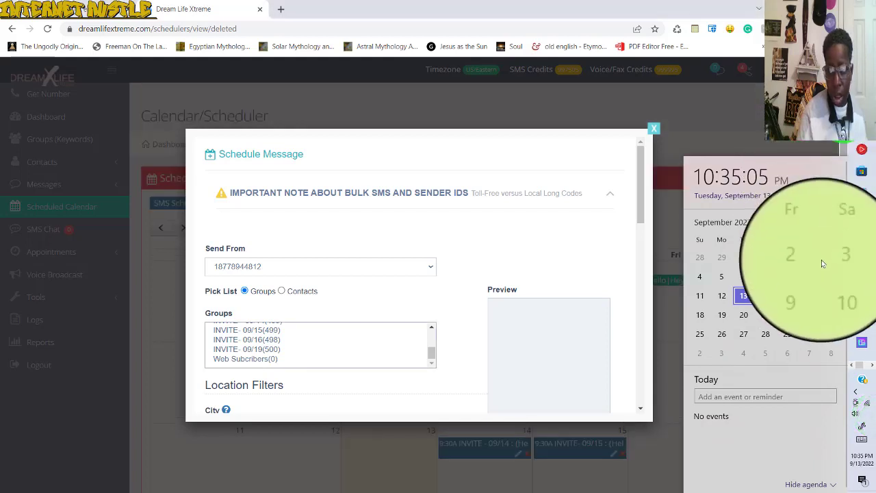
click(860, 458)
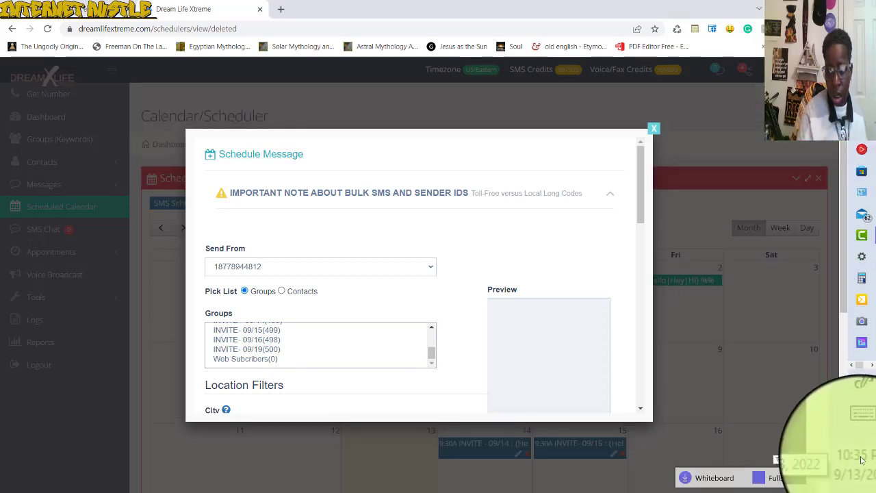
click(861, 461)
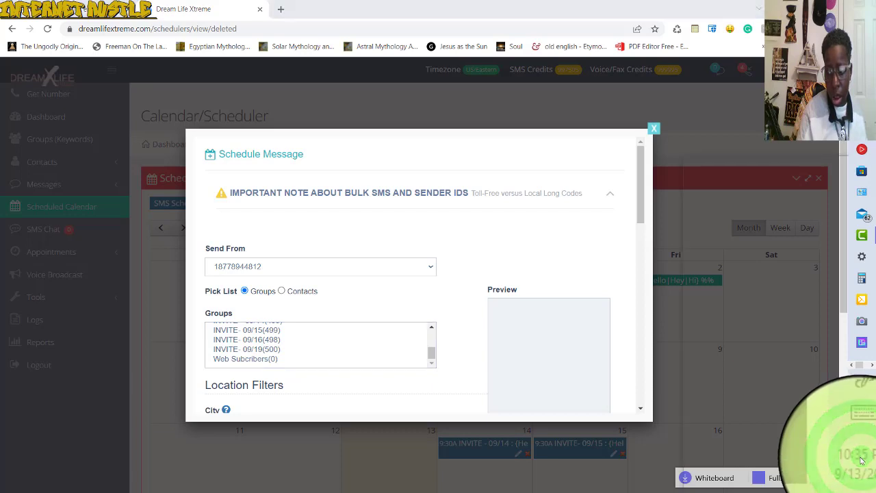
click(860, 463)
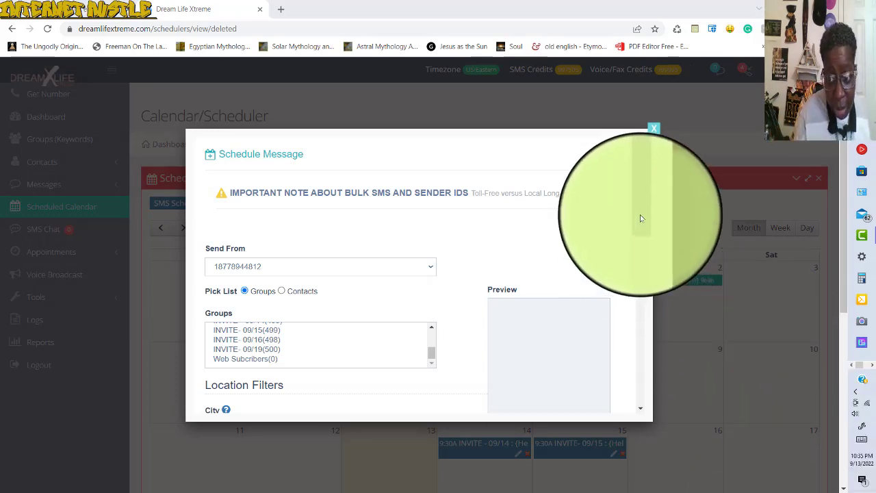
drag(641, 218, 640, 229)
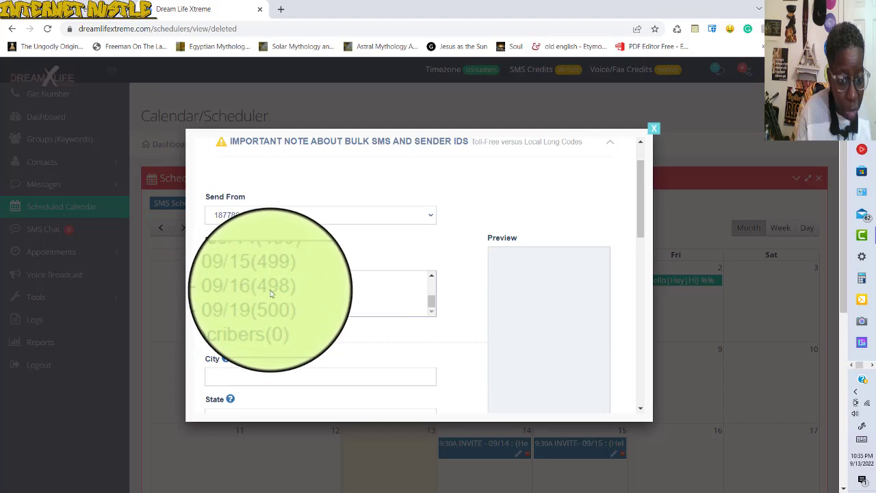
click(267, 290)
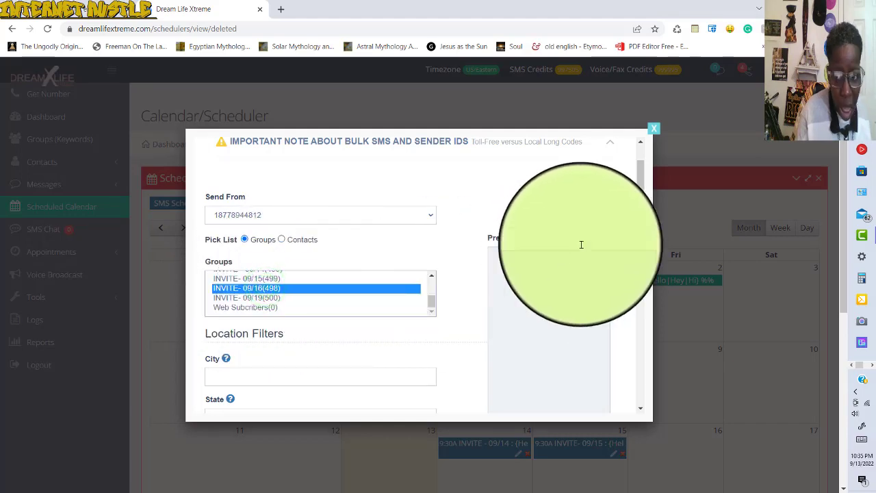
Set the message's schedule delivery to 16-09-2022 at 09:30
drag(638, 215, 636, 297)
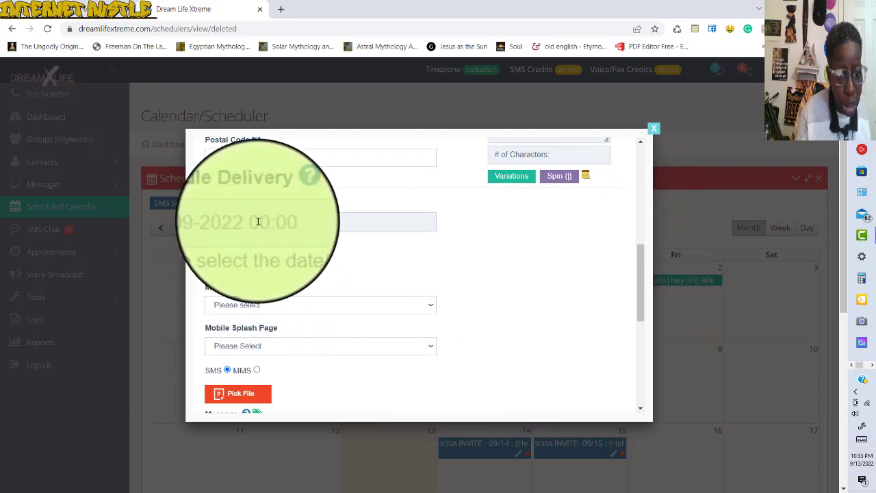
click(308, 219)
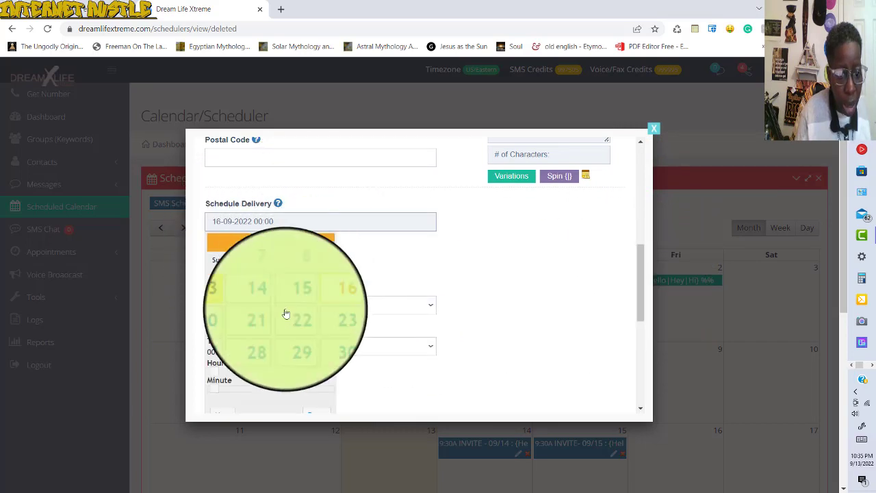
click(309, 306)
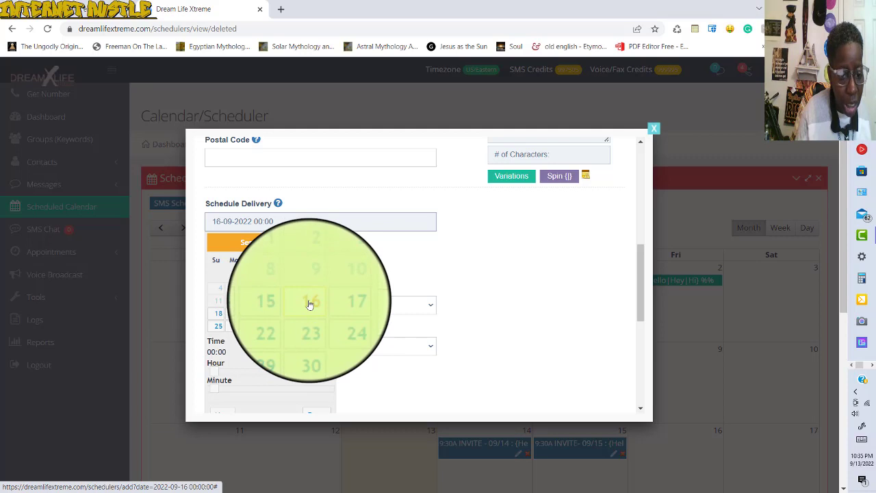
click(309, 304)
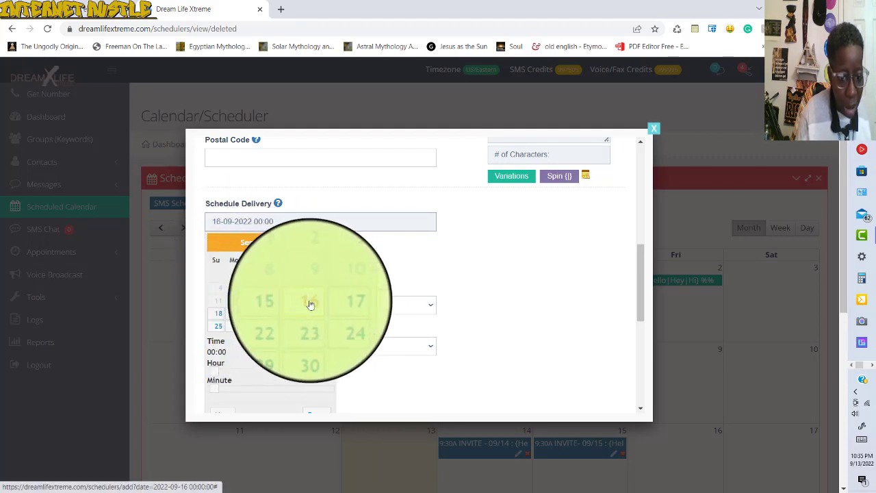
click(309, 304)
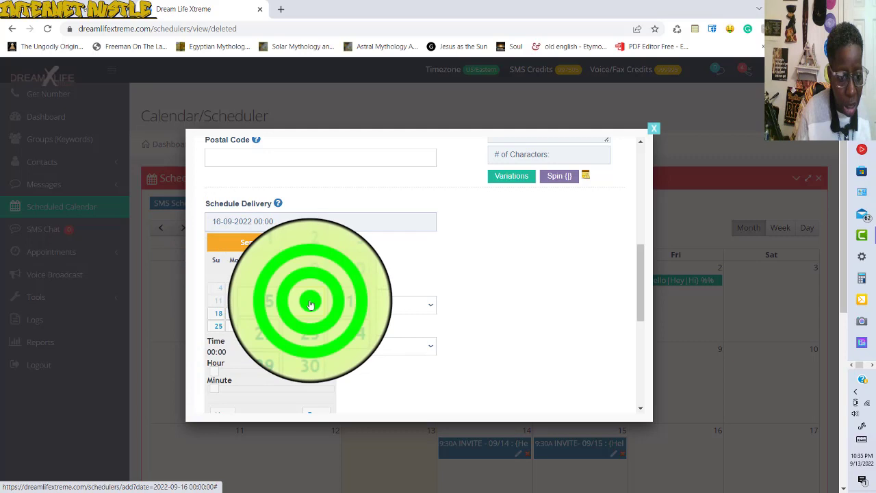
click(214, 370)
drag(214, 370, 261, 373)
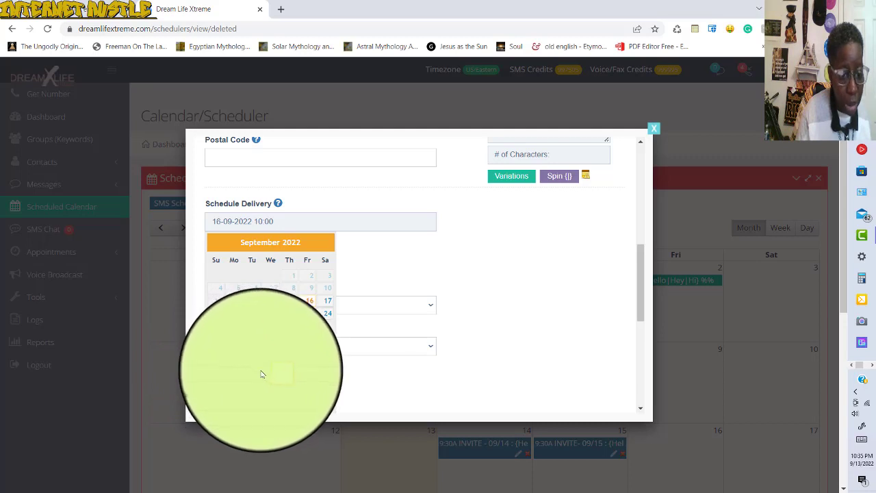
drag(261, 374, 259, 375)
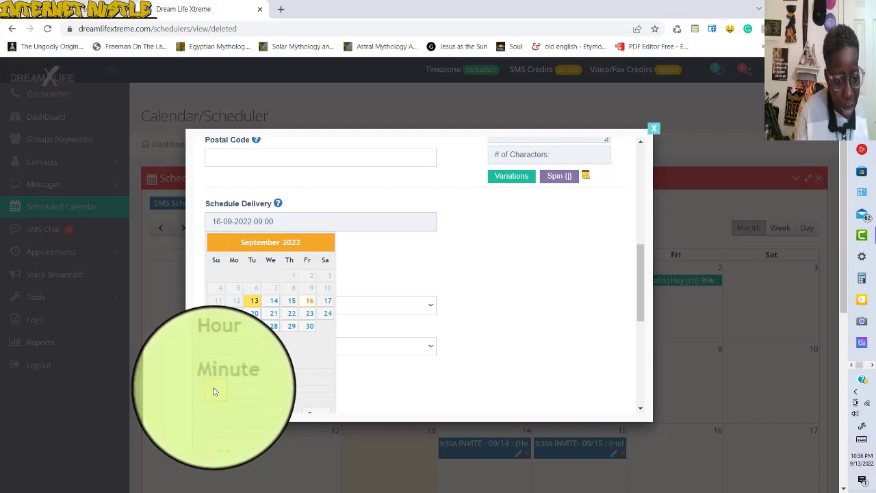
click(214, 391)
drag(248, 391, 270, 388)
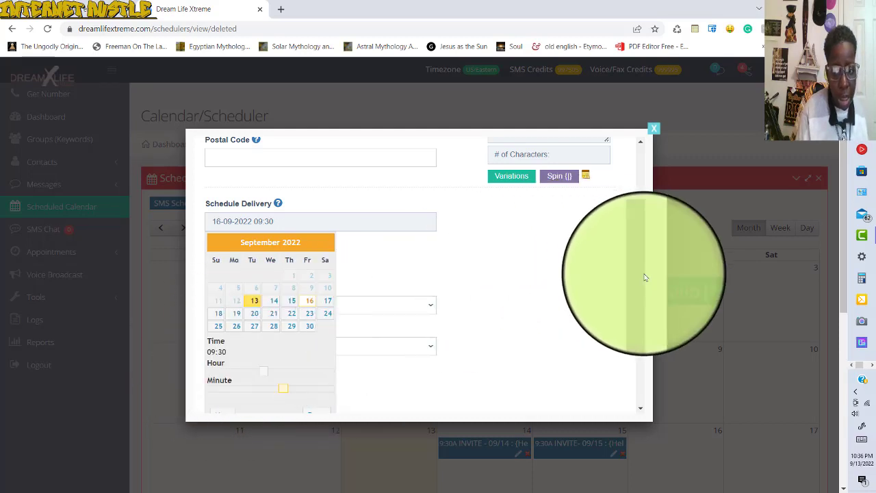
Load the BROADCAST 1 message template into the scheduled message
click(641, 269)
scroll(639, 295, down, 3)
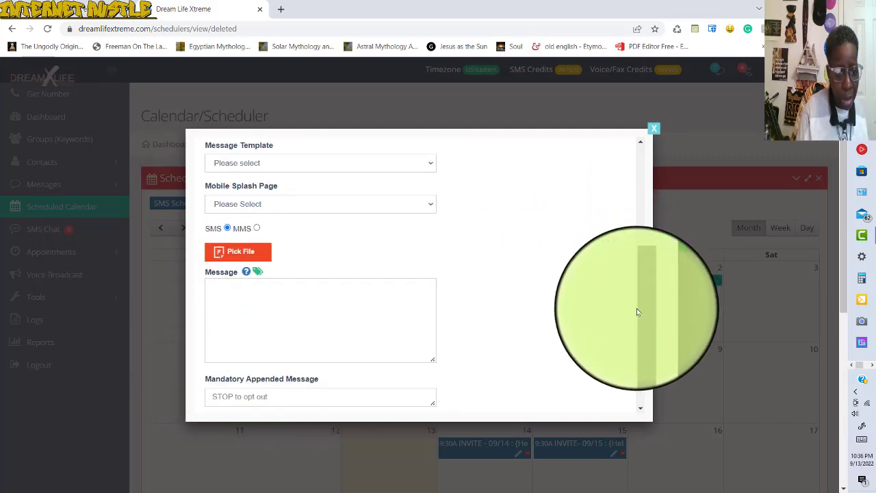
scroll(637, 312, down, 1)
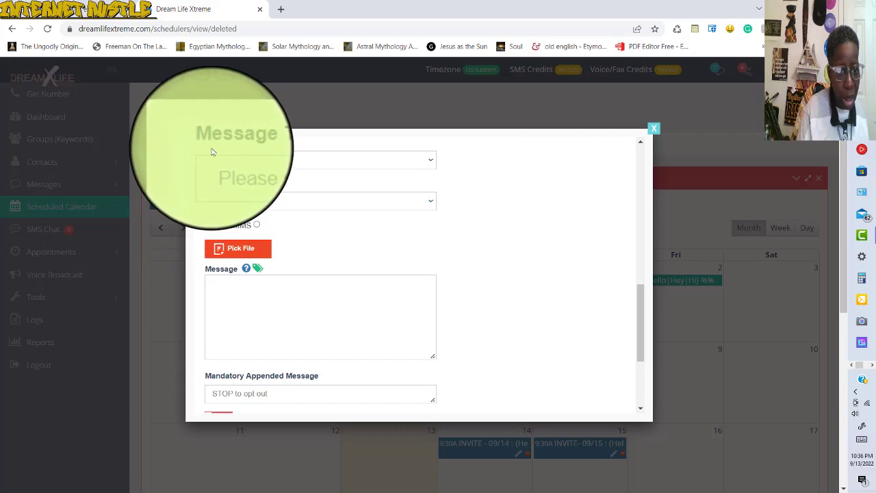
click(430, 161)
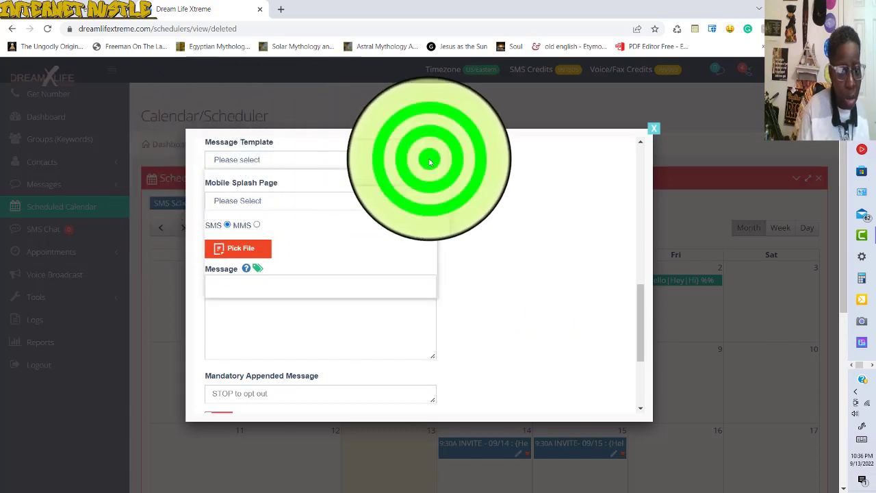
click(240, 175)
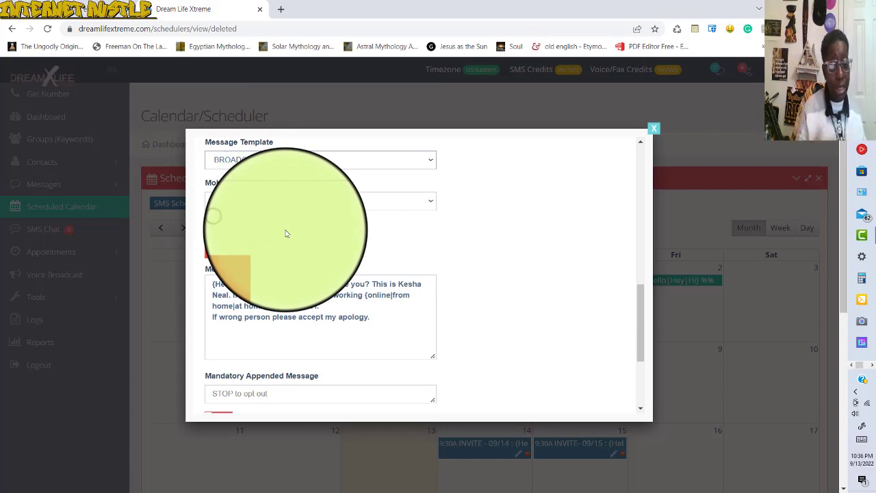
Edit the message text so the work phrase and keyword read {online|from home|at home|from phone}, Text PROFIT
click(264, 307)
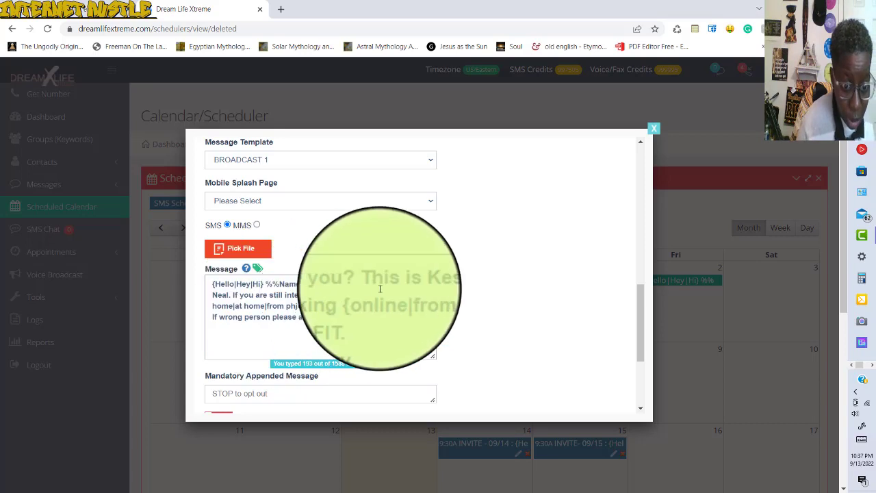
click(297, 304)
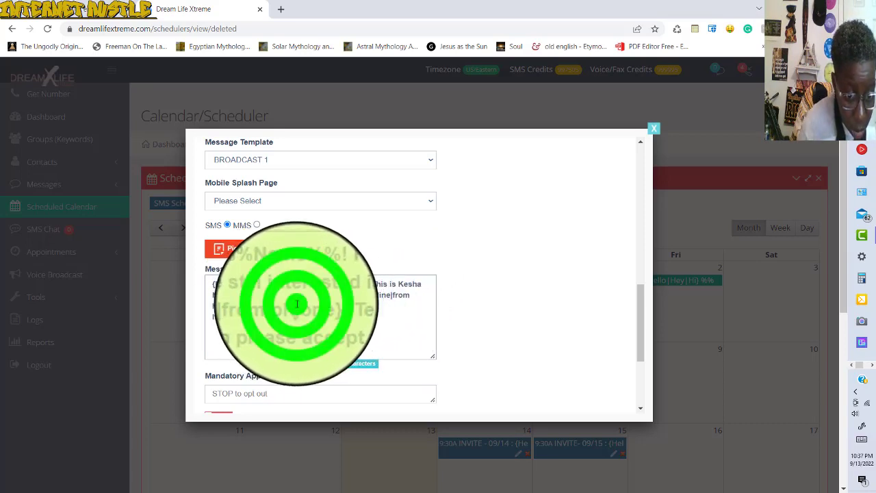
click(300, 304)
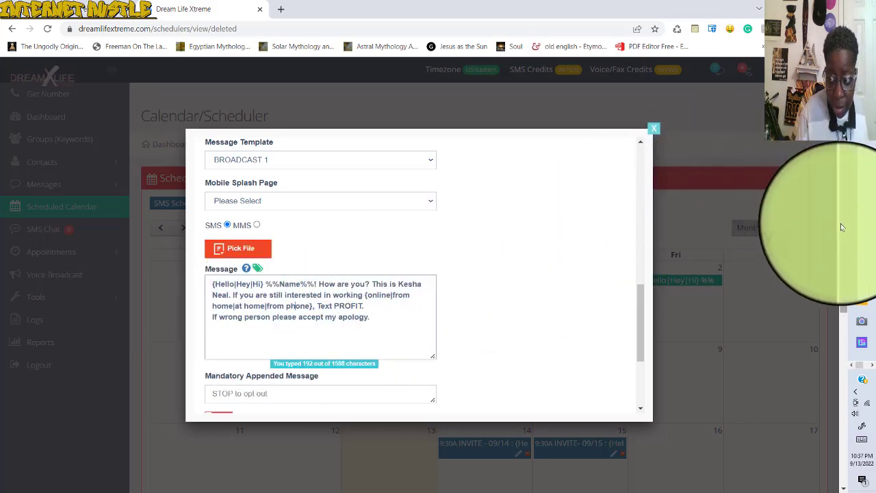
Turn on Number Pool for the September 16 message
scroll(840, 254, down, 2)
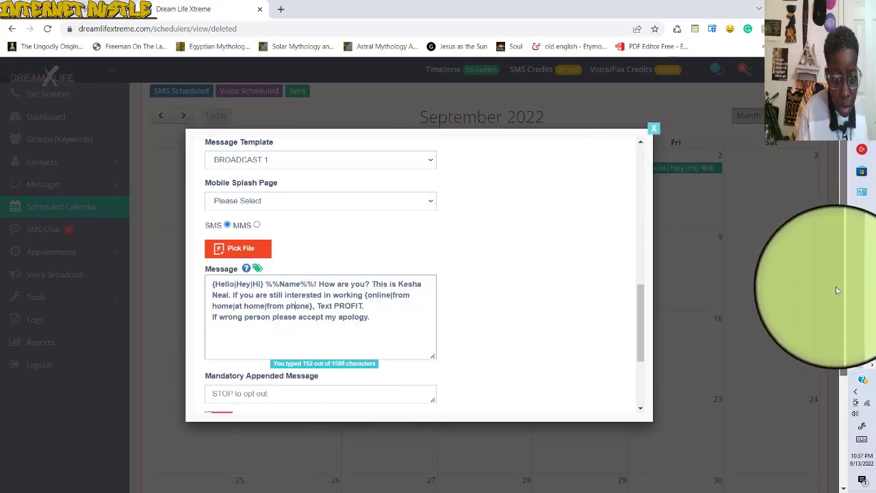
click(641, 308)
scroll(641, 309, down, 3)
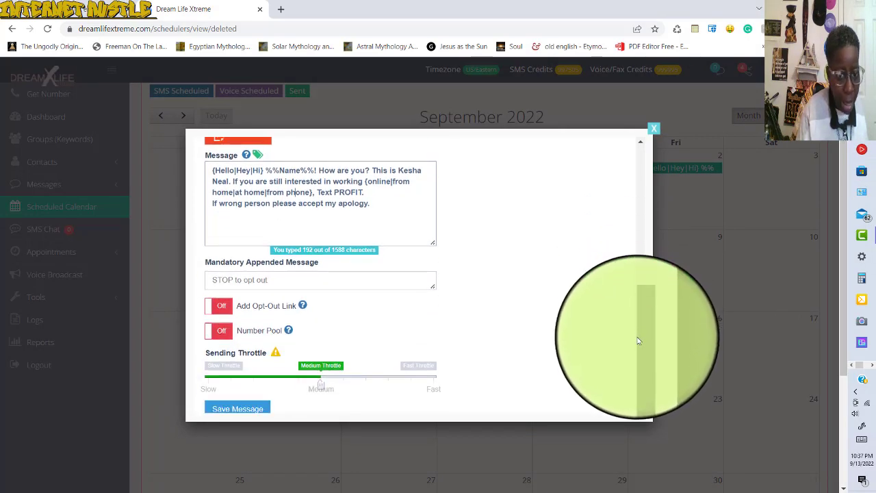
scroll(637, 341, down, 1)
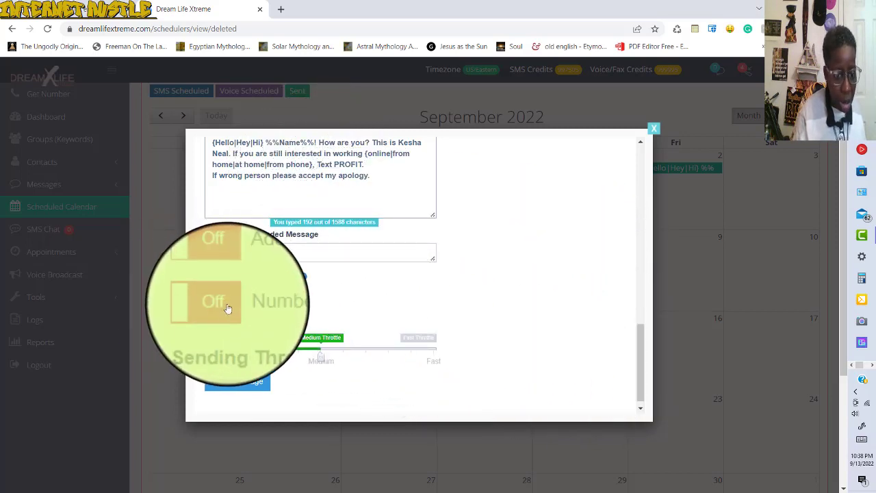
click(221, 309)
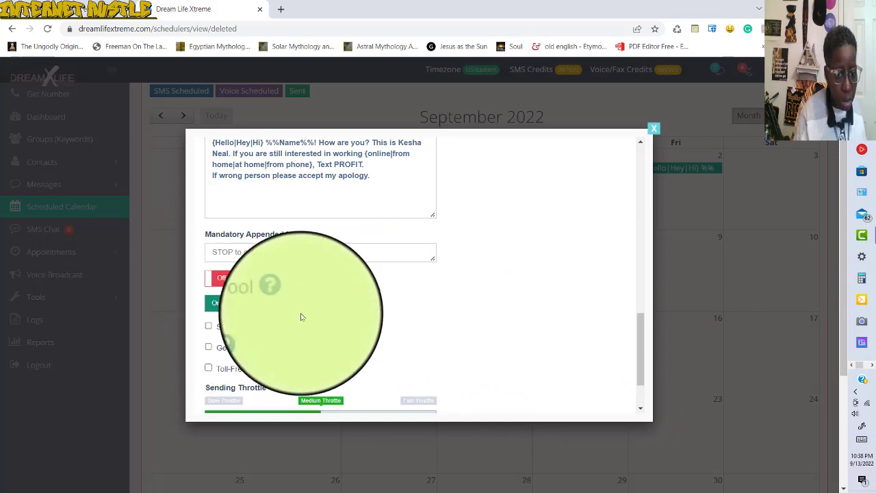
Review the message settings, enable Sticky Sender in the number pool options, and save the scheduled message
drag(637, 334, 632, 261)
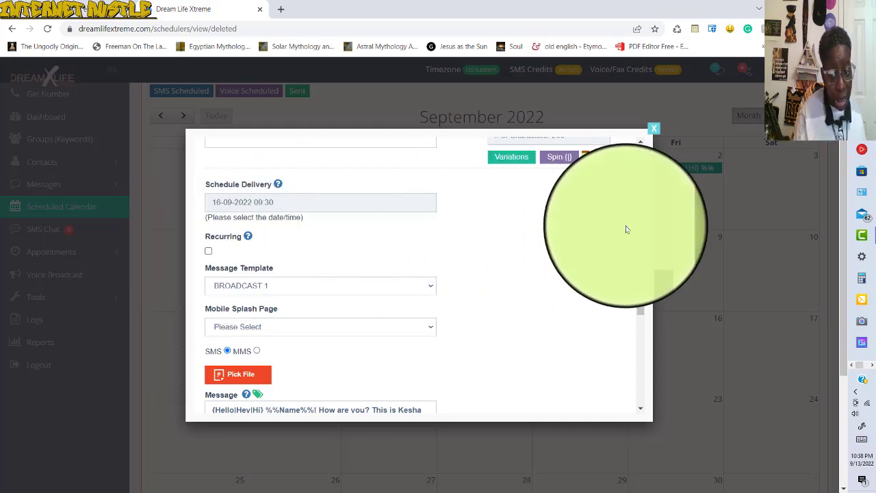
drag(639, 264, 640, 280)
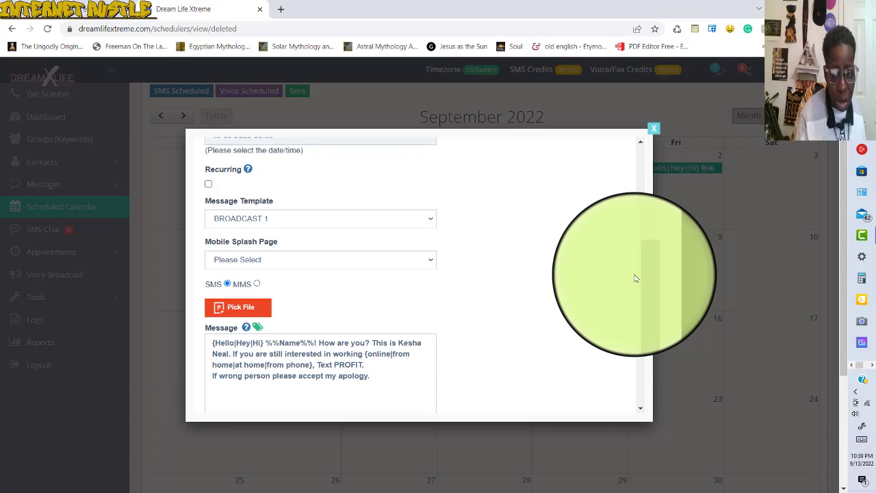
click(642, 285)
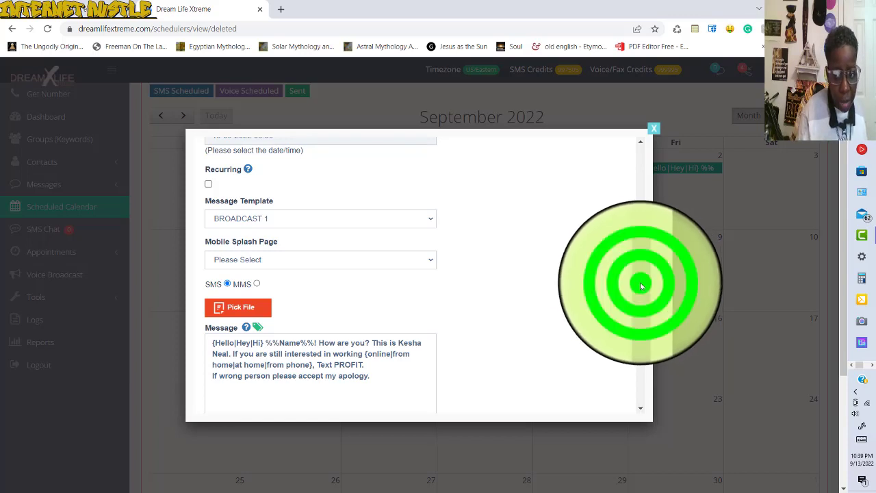
drag(641, 285, 640, 320)
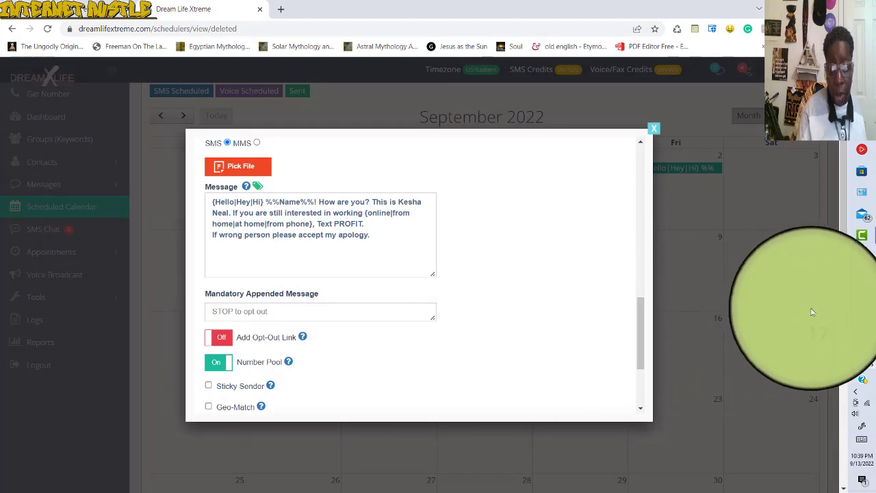
scroll(839, 312, down, 1)
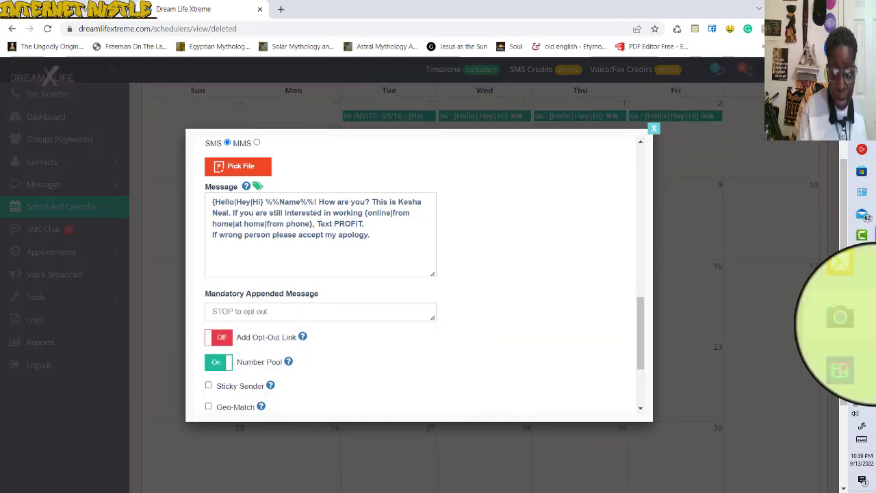
drag(643, 356, 642, 364)
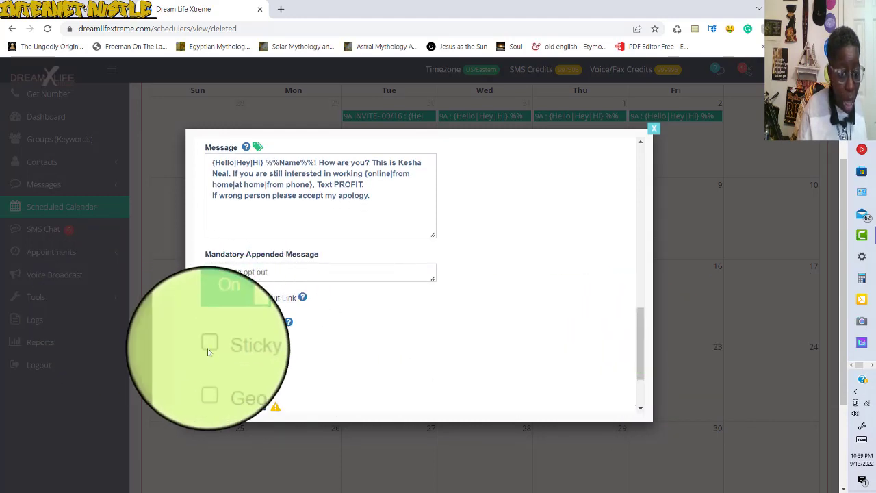
click(206, 345)
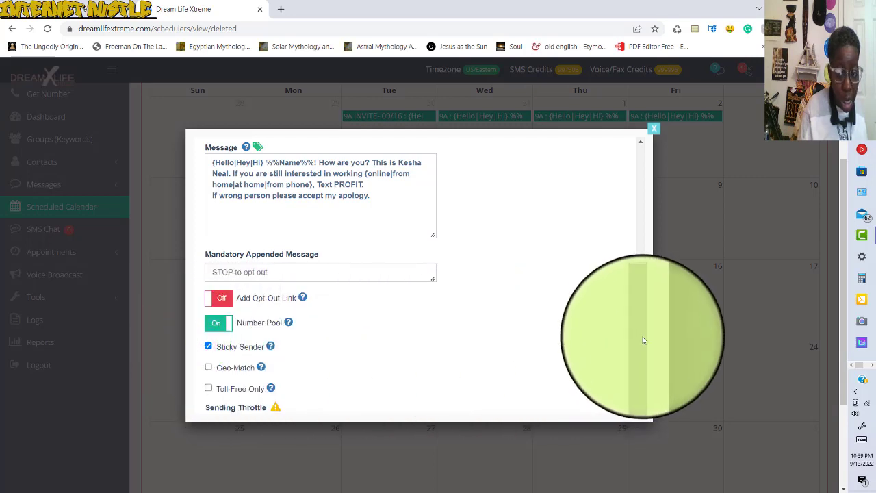
drag(641, 341, 639, 365)
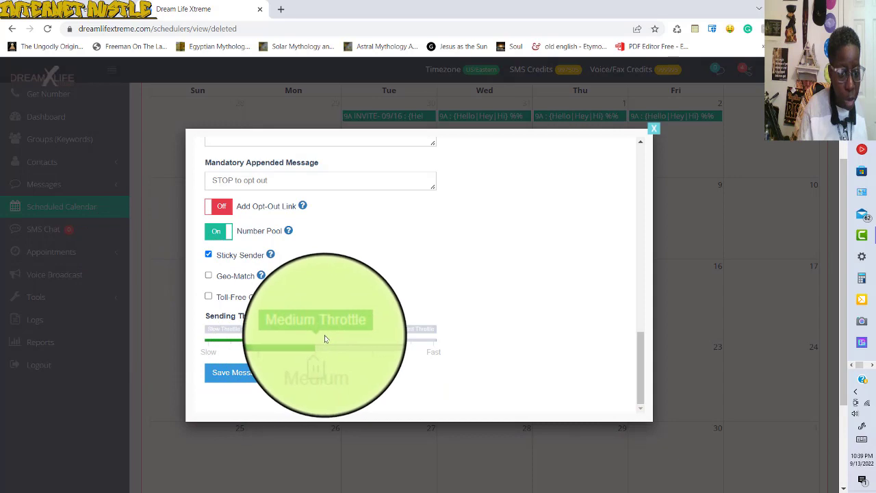
click(243, 379)
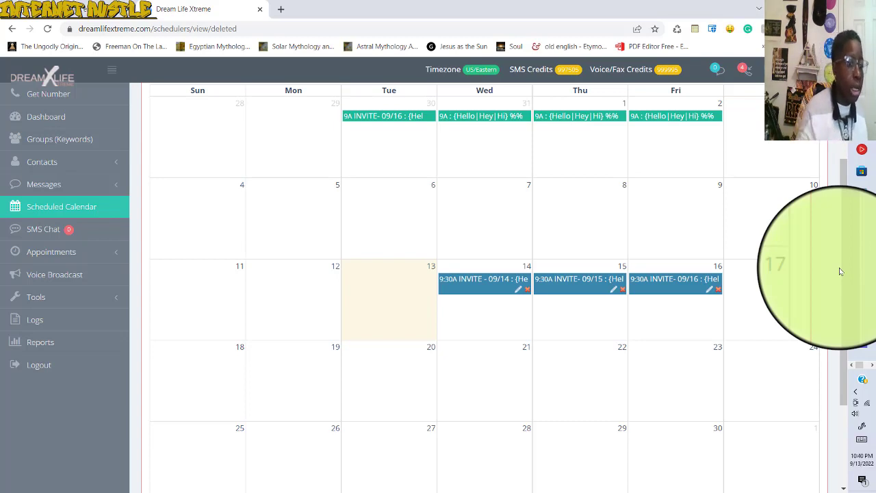
Look through the Groups list and the Send Messages form for the GUEST 09/14 group, and return to the scheduled calendar
click(50, 140)
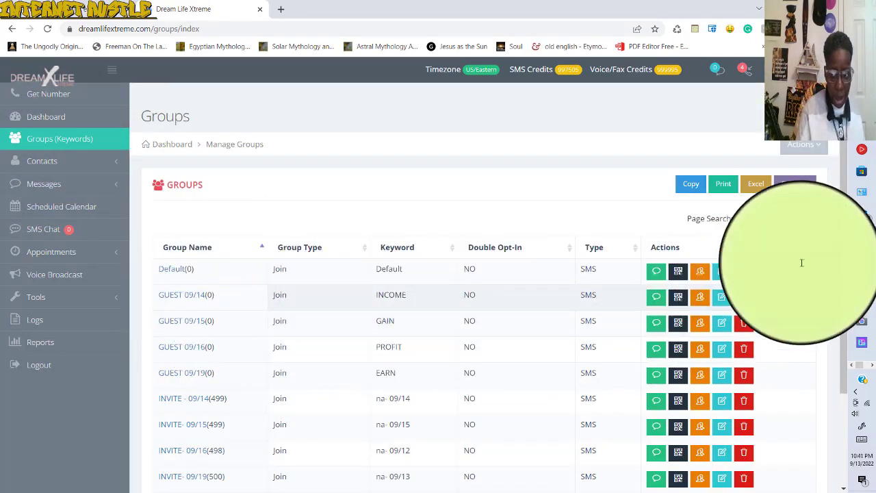
scroll(845, 261, down, 2)
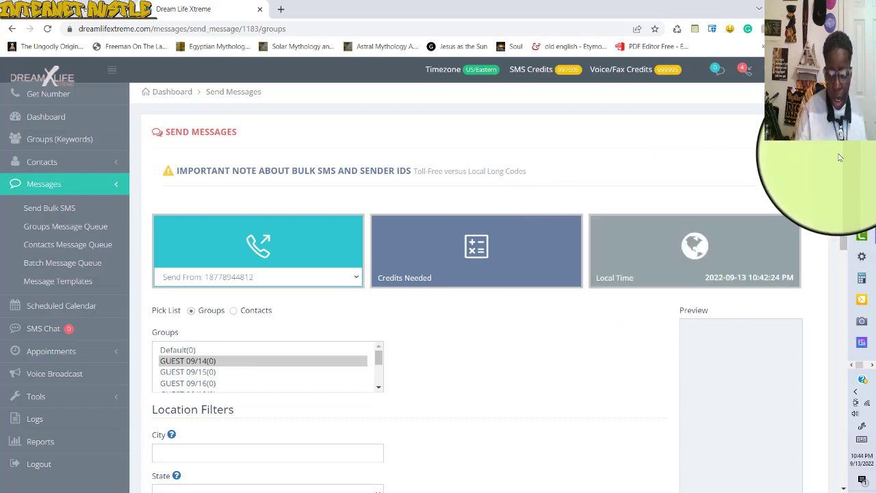
scroll(847, 176, down, 4)
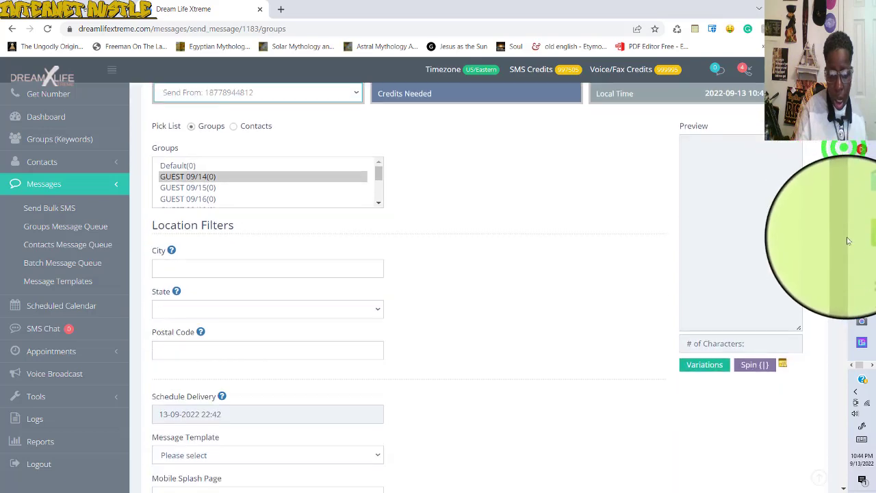
scroll(840, 187, up, 4)
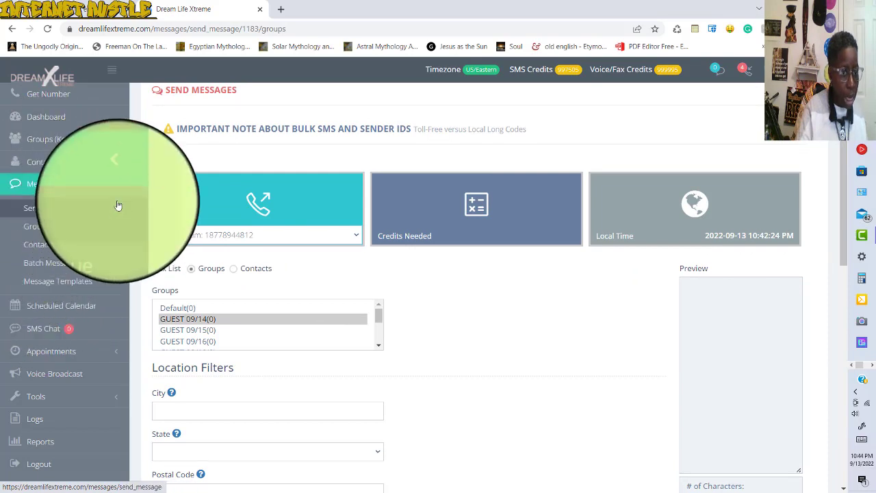
click(65, 309)
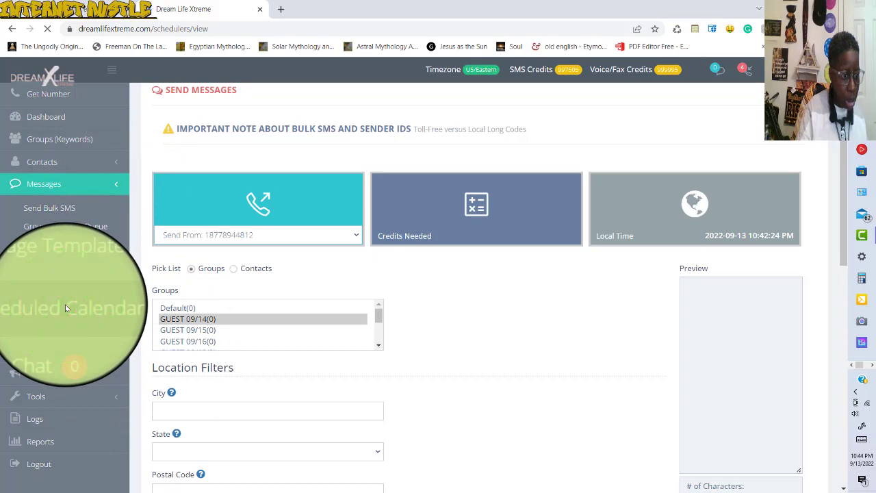